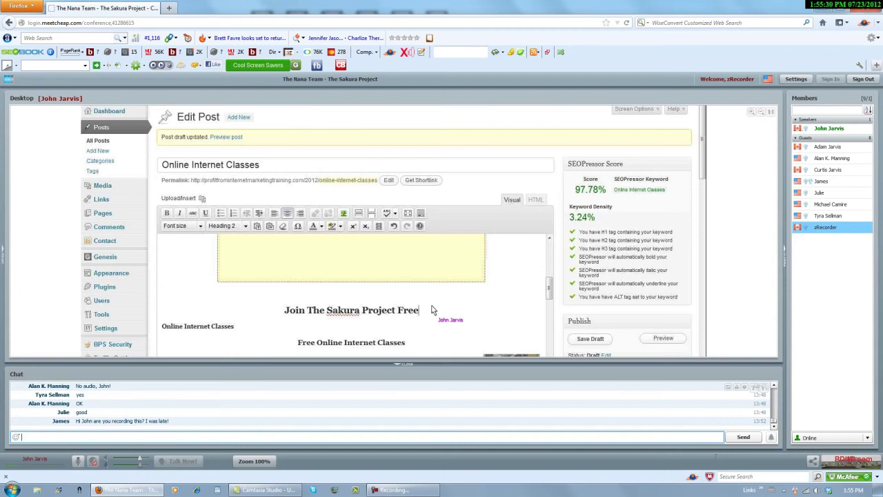
Step: Make the 'Join The Sakura Project Free' heading red at 14pt (font size 4)
{"action": "left_click_drag", "start_coordinate": [394, 311], "coordinate": [295, 308]}
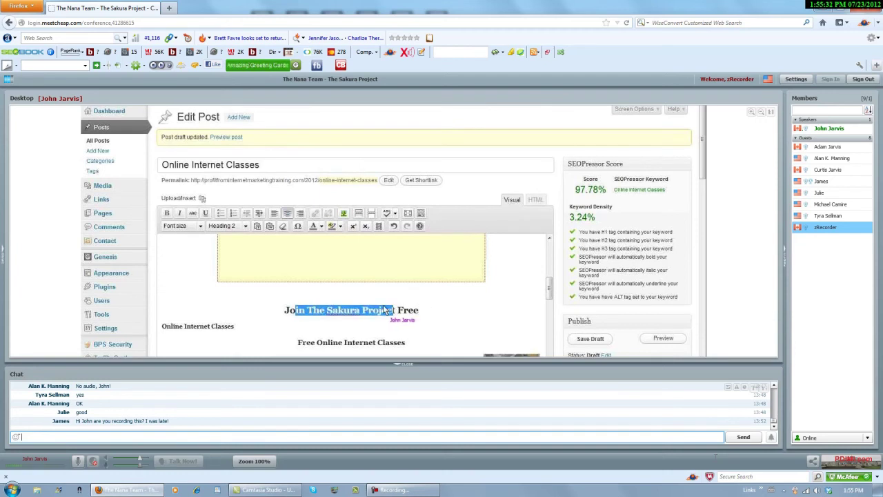
{"action": "scroll", "coordinate": [294, 308], "scroll_direction": "up", "scroll_amount": 1}
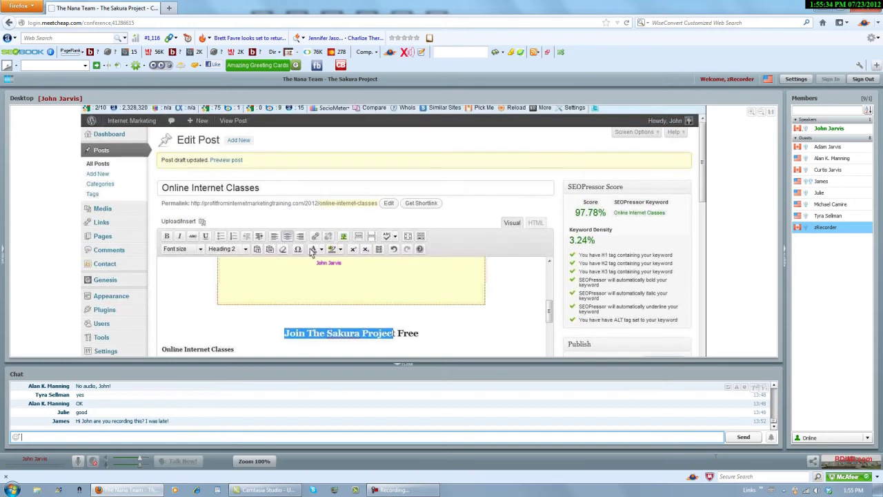
{"action": "left_click", "coordinate": [321, 251]}
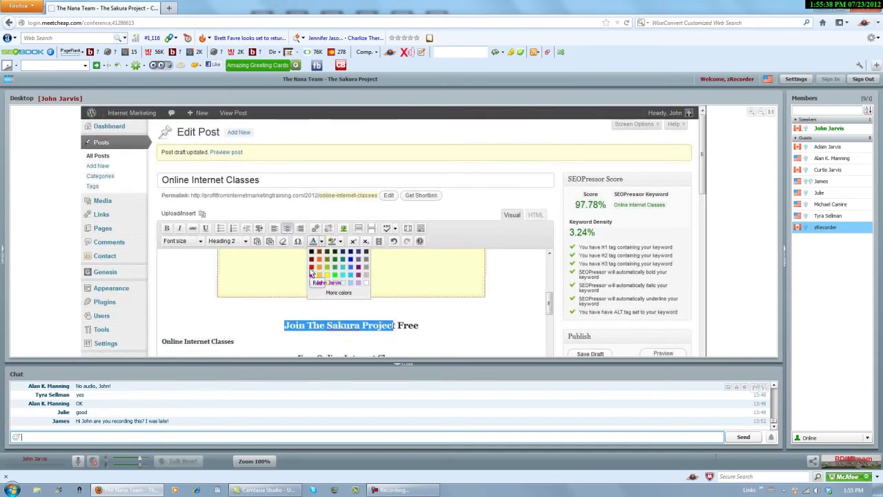
{"action": "left_click", "coordinate": [312, 268]}
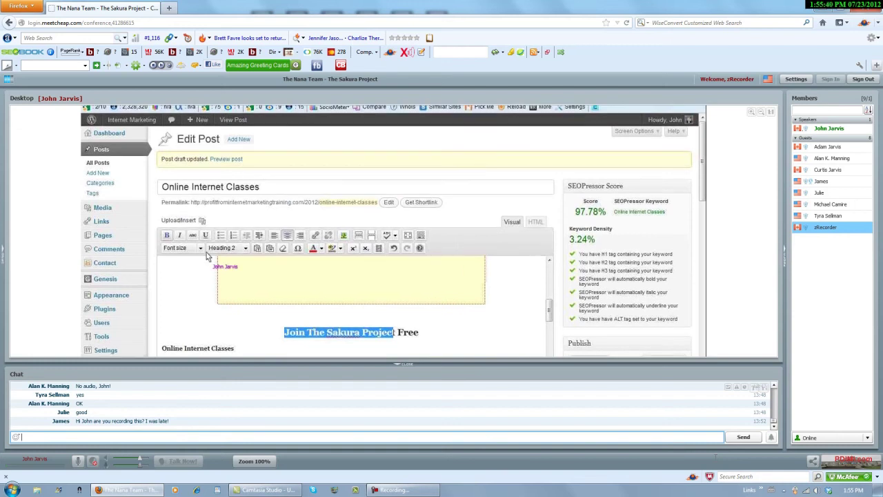
{"action": "left_click", "coordinate": [181, 252]}
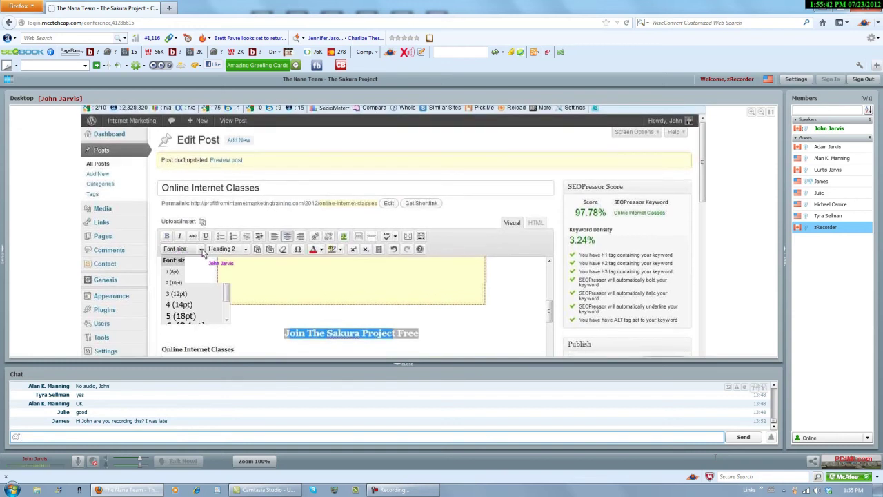
{"action": "left_click", "coordinate": [182, 290]}
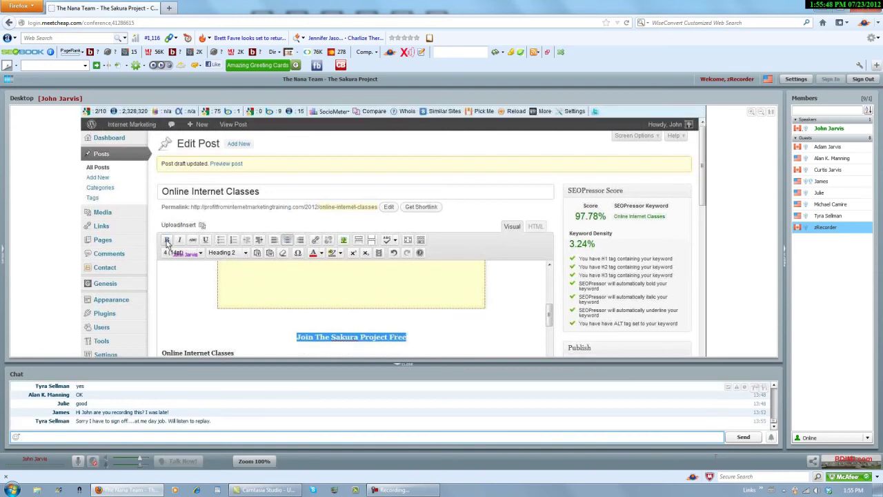
Step: Add a new centered paragraph line below the heading
{"action": "left_click", "coordinate": [416, 312]}
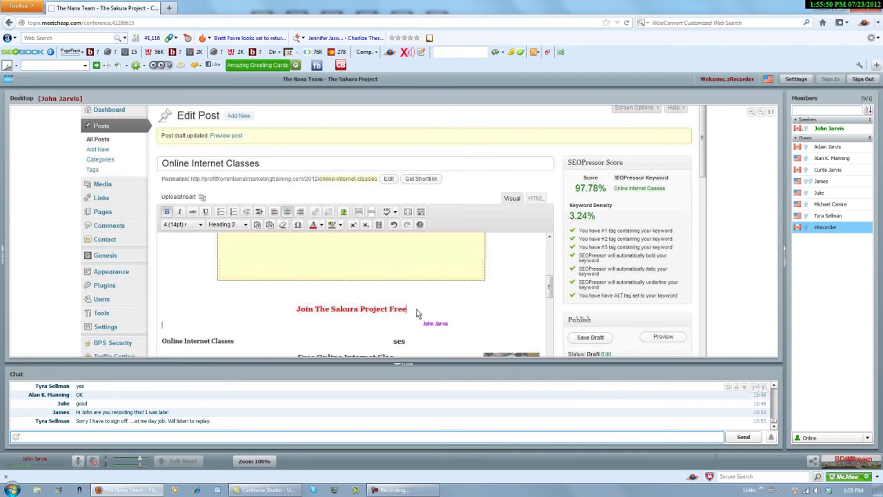
{"action": "key", "text": "Return"}
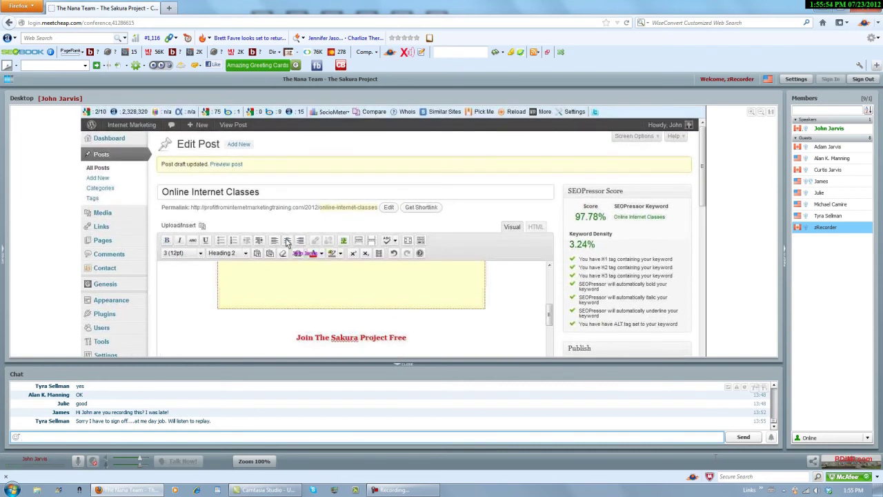
{"action": "left_click", "coordinate": [323, 300]}
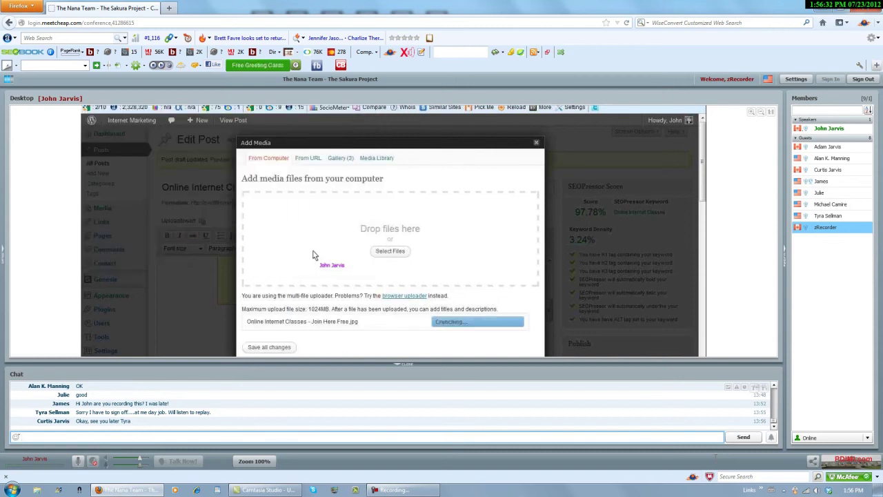
Step: Enter 'Online Internet Classes' as the uploaded image's alternate text
{"action": "left_click", "coordinate": [365, 254]}
{"action": "type", "text": "Online Internet Classes"}
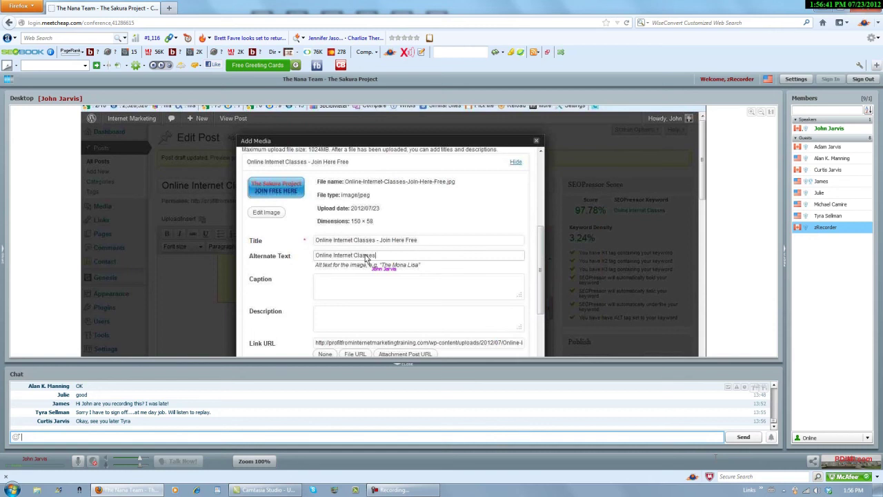